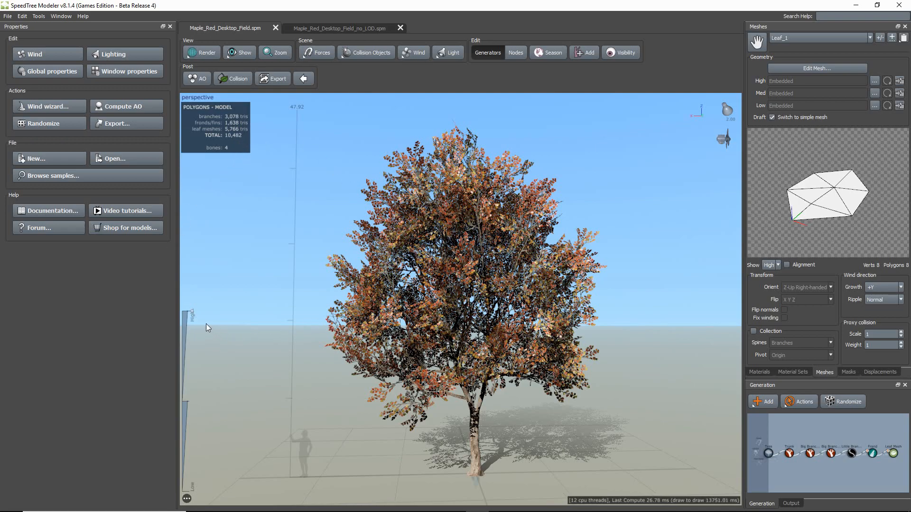
- Set the tree's LOD preview to follow screen area with the Close option
mouse_move(193, 315)
mouse_down()
mouse_move(204, 383)
mouse_move(198, 496)
mouse_move(206, 315)
mouse_move(204, 497)
mouse_move(228, 308)
mouse_up()
right_click(187, 318)
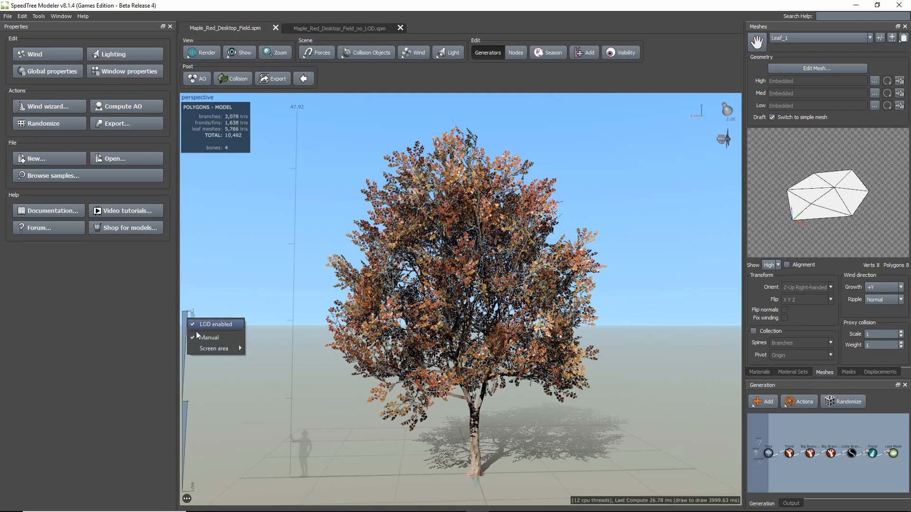
mouse_move(210, 352)
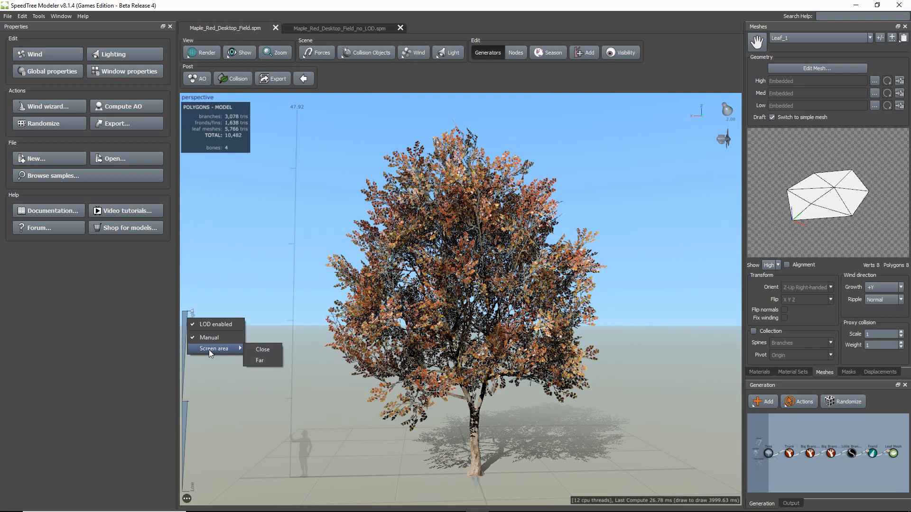
click(259, 350)
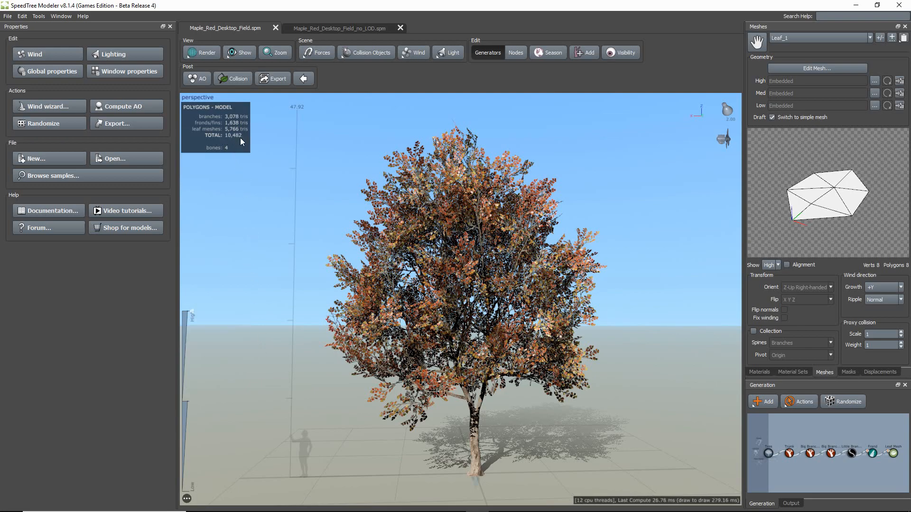
- Examine how the maple's detail and polygon count change as the view moves far from the tree and back
scroll(311, 394, down, 10)
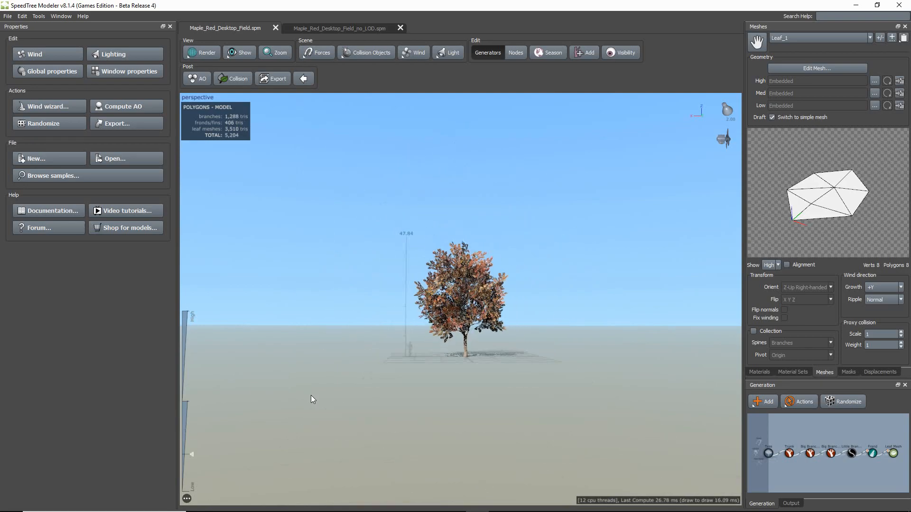
scroll(310, 396, down, 10)
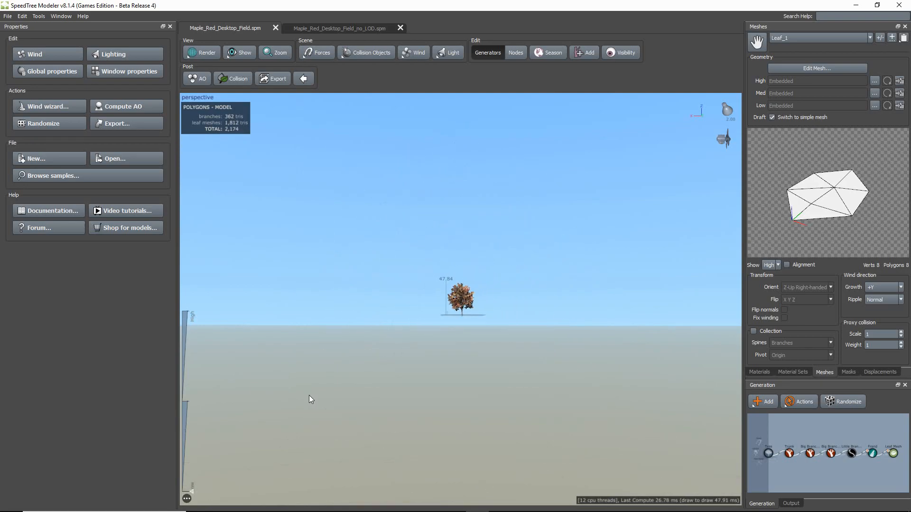
scroll(309, 395, up, 10)
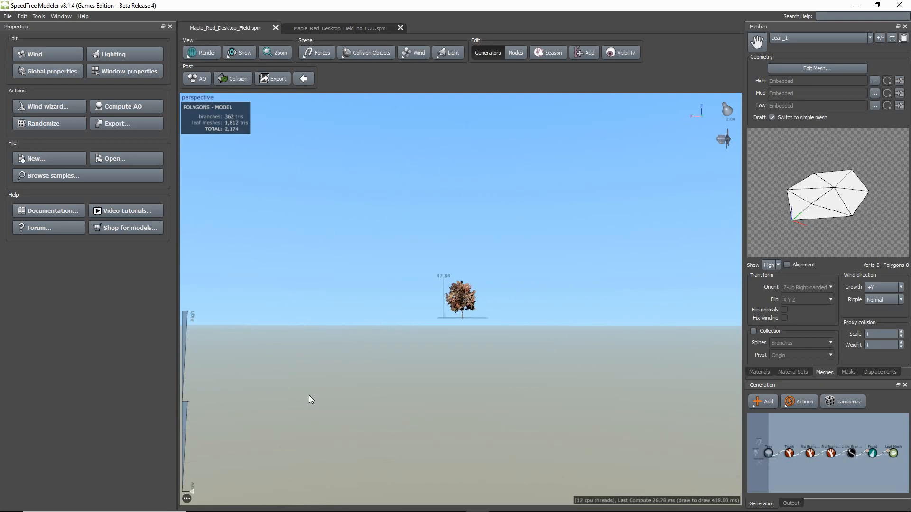
scroll(309, 395, up, 8)
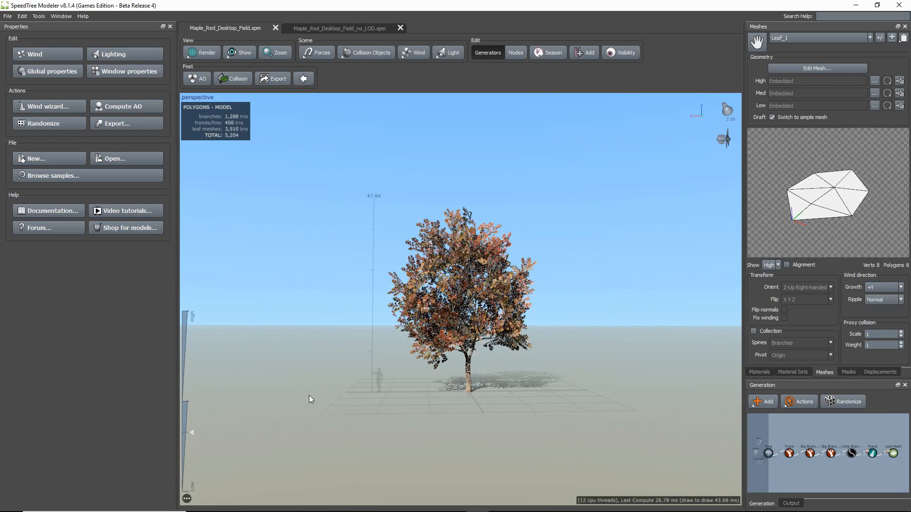
scroll(309, 395, up, 3)
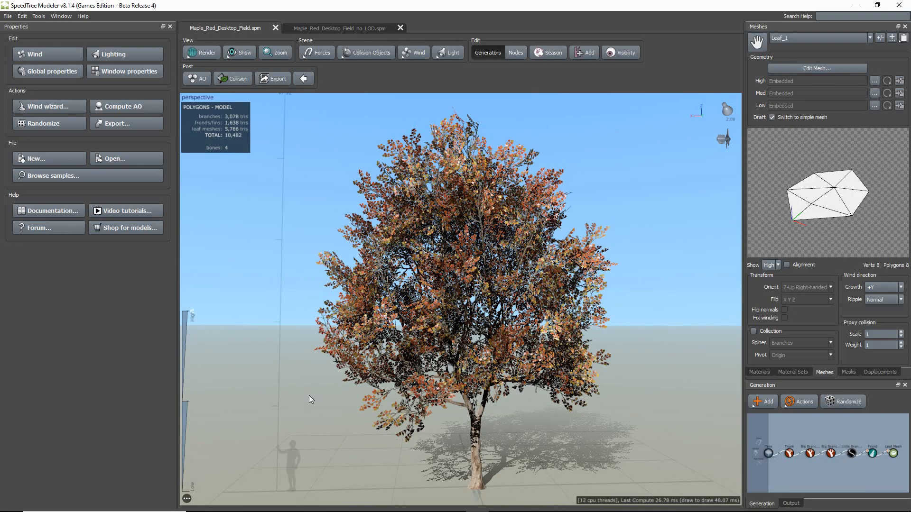
- In Maple_Red_Desktop_Field_no_LOD.spm, enable Dynamic LOD in the tree's global properties and preview the lowest detail level
click(346, 28)
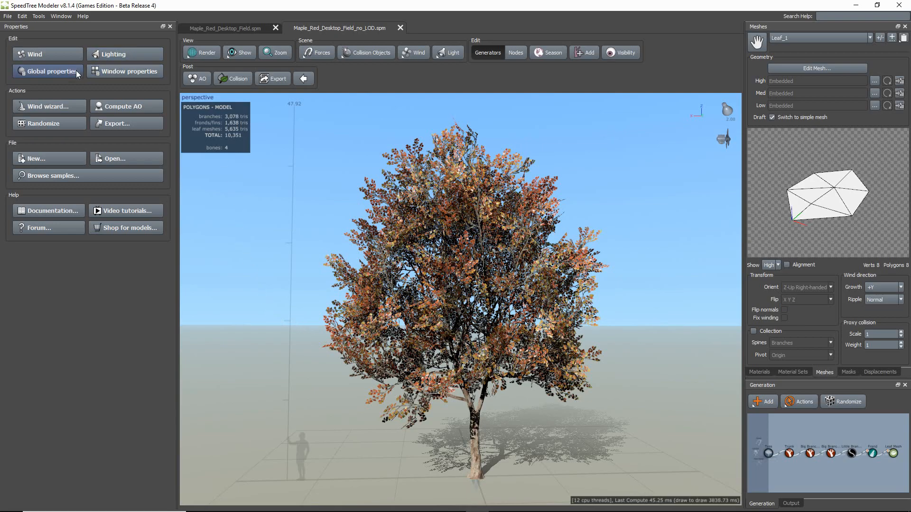
click(49, 73)
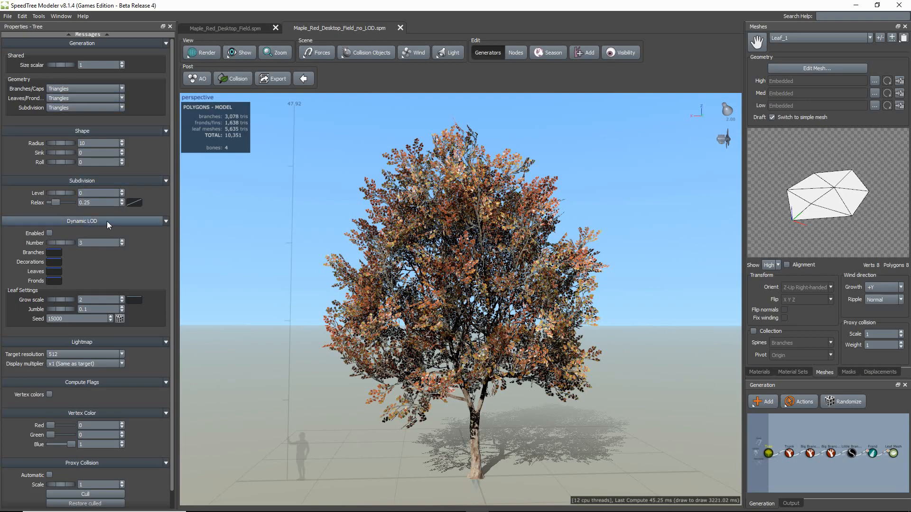
click(49, 234)
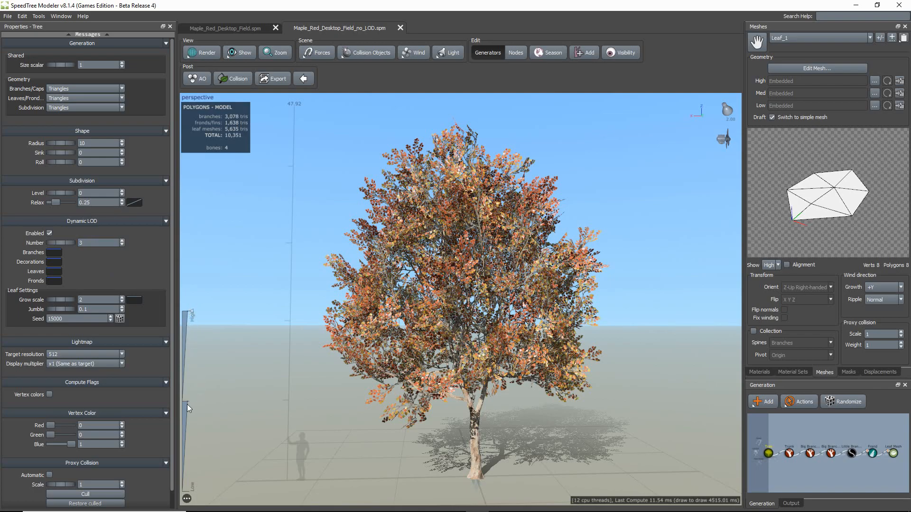
drag(190, 314, 205, 500)
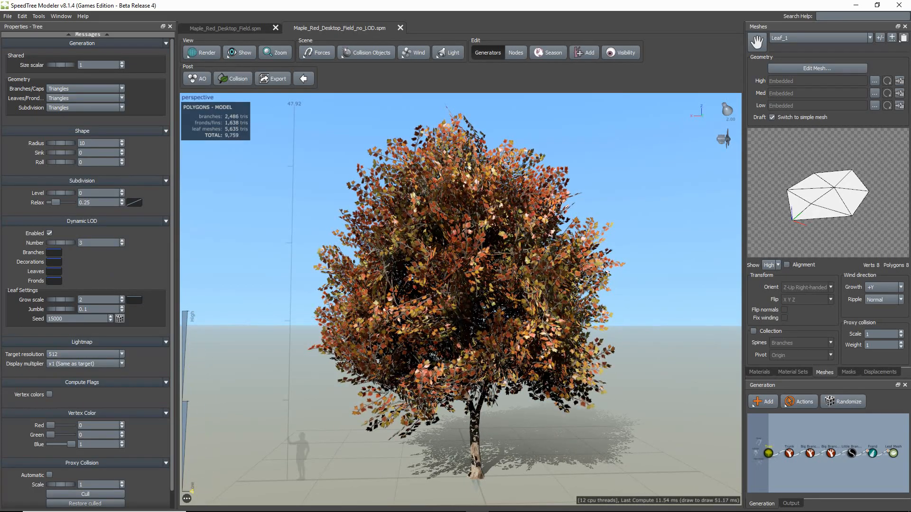
- Lower the end of the Dynamic LOD Leaves curve to about 0.54 and make the Decorations curve a straight descending line
click(58, 271)
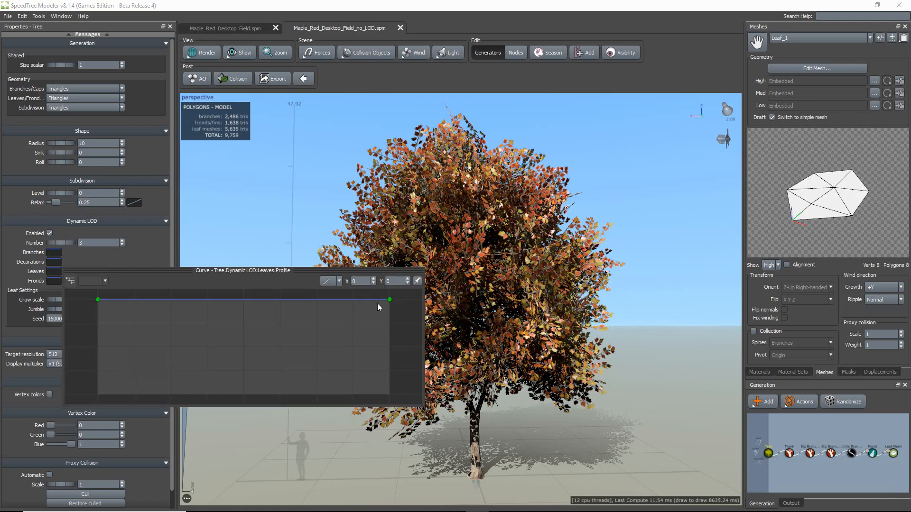
drag(389, 300, 387, 347)
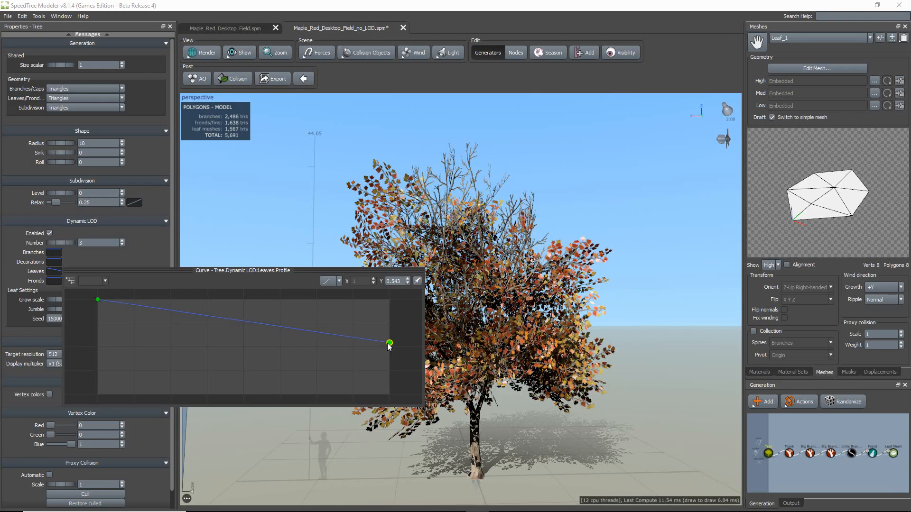
click(59, 262)
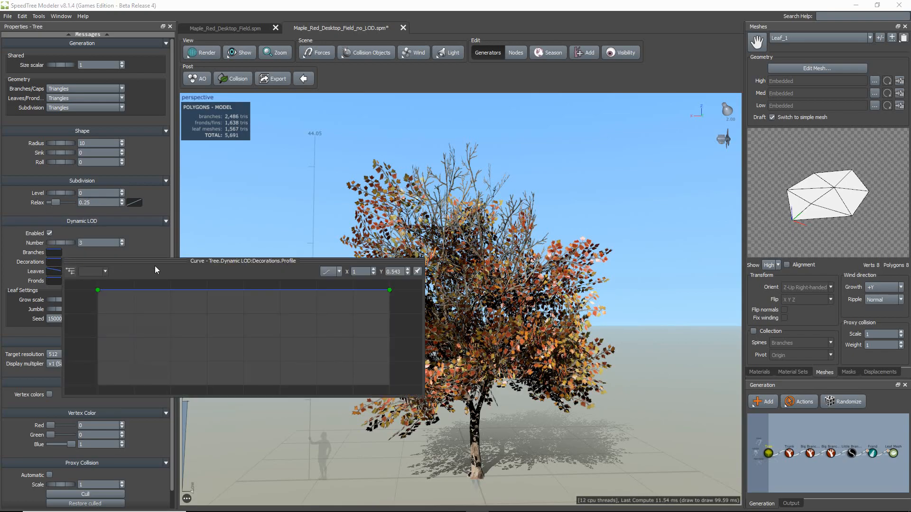
click(331, 271)
click(327, 317)
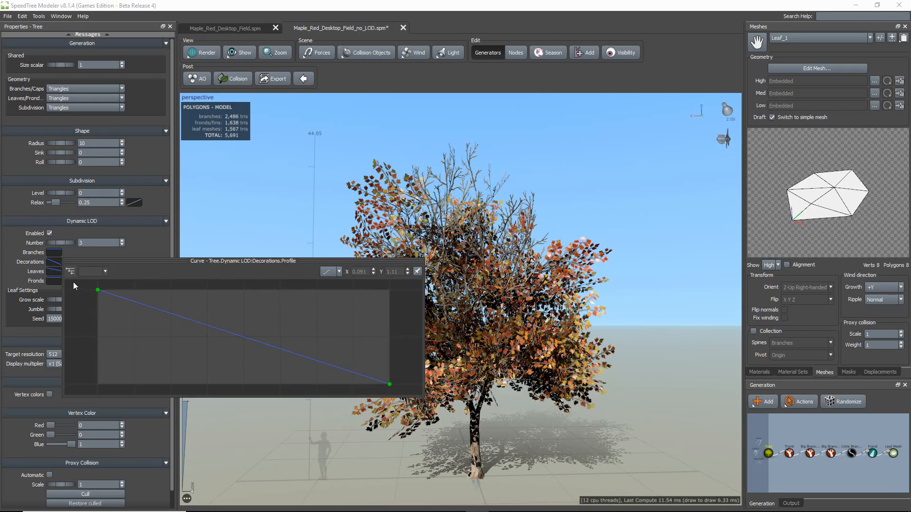
- Lower the Dynamic LOD Fronds curve's end near zero and the Branches curve's end about halfway, and set leaf jumble to 0.92
click(54, 281)
drag(389, 310, 387, 387)
click(54, 252)
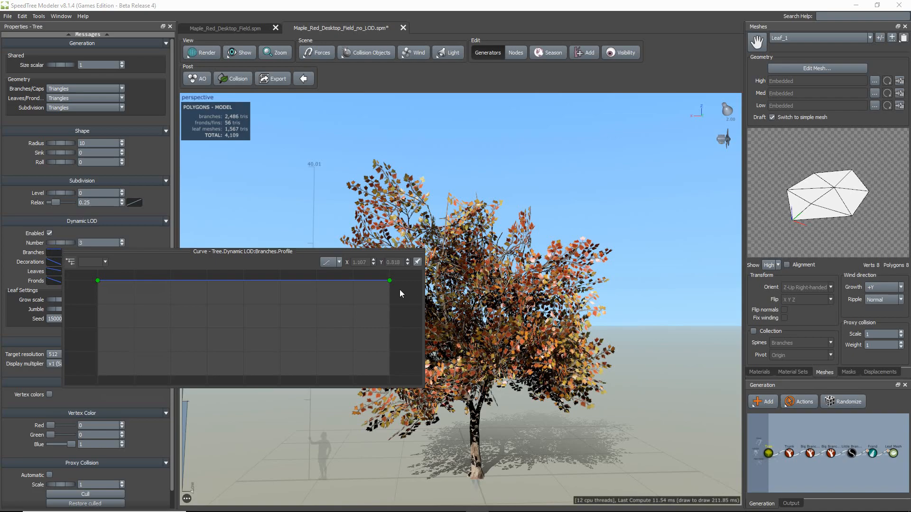
drag(390, 281, 387, 326)
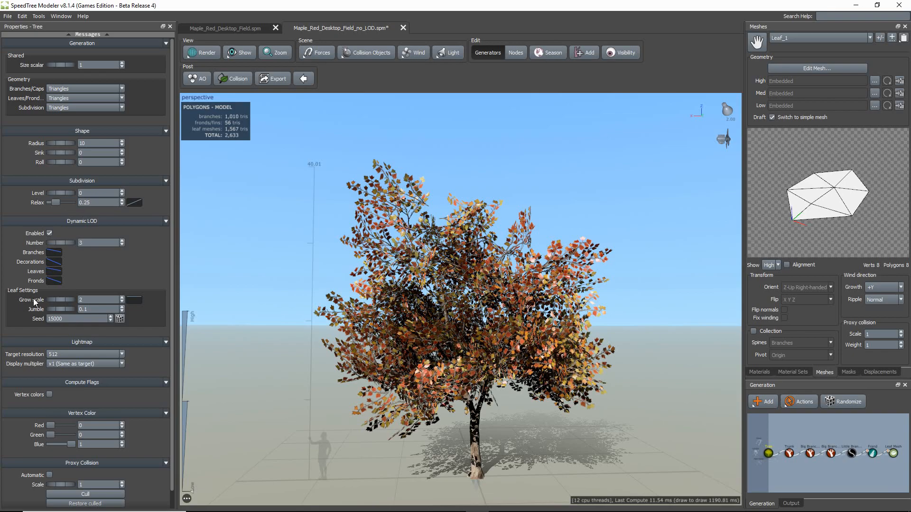
drag(71, 304, 93, 308)
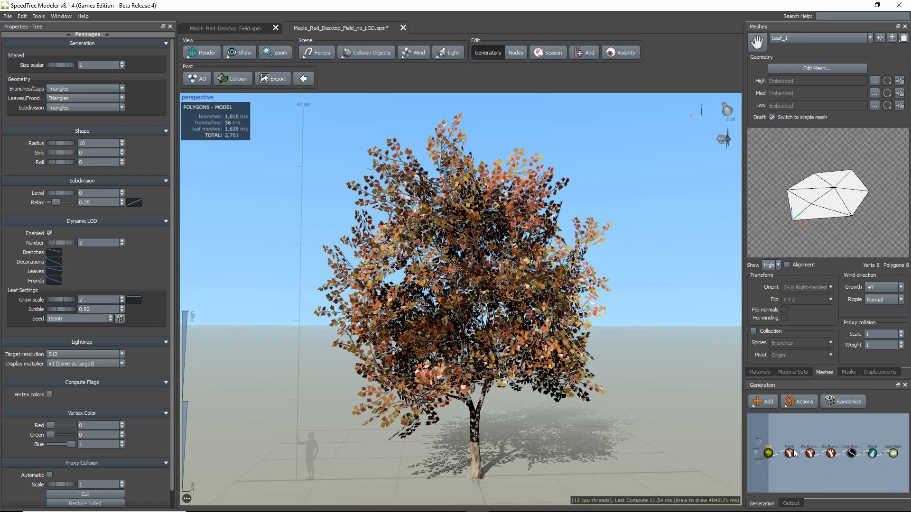
- In the first Big Branches generator's Dynamic LOD properties, try a weight of 0 and restore it to 1
click(814, 460)
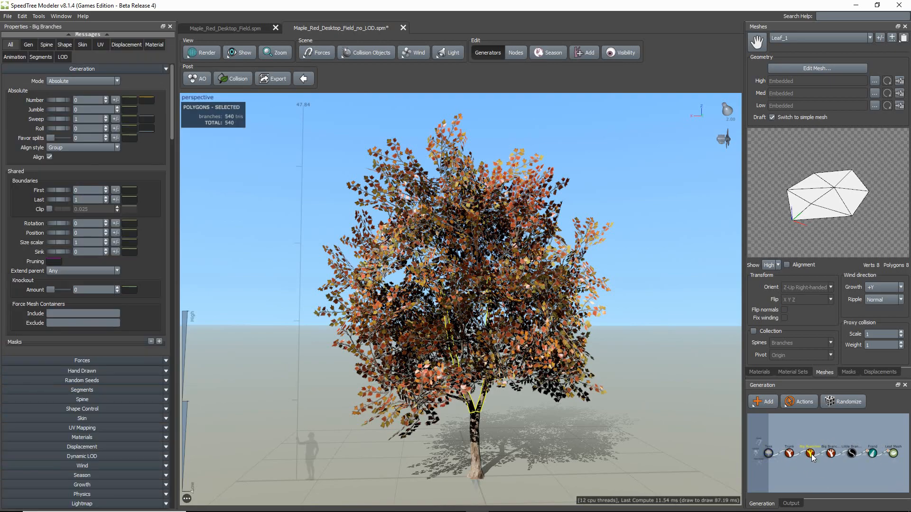
click(120, 457)
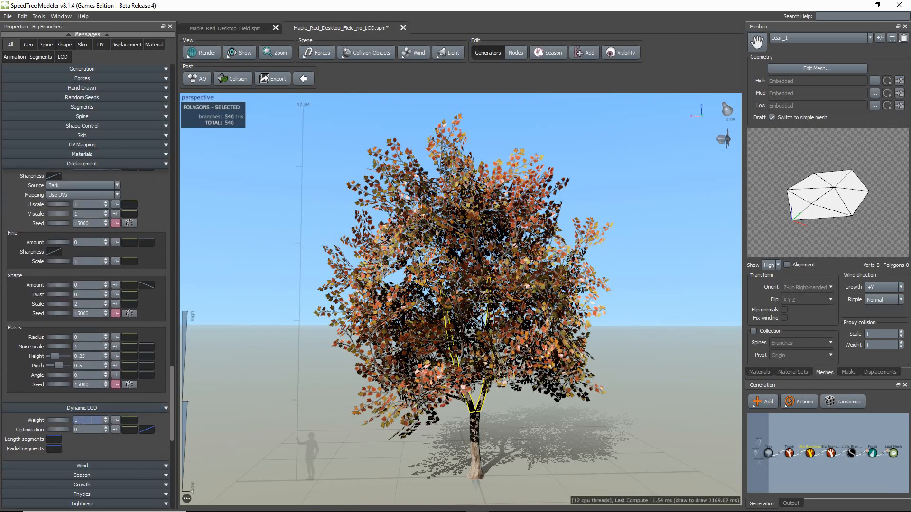
key(Return)
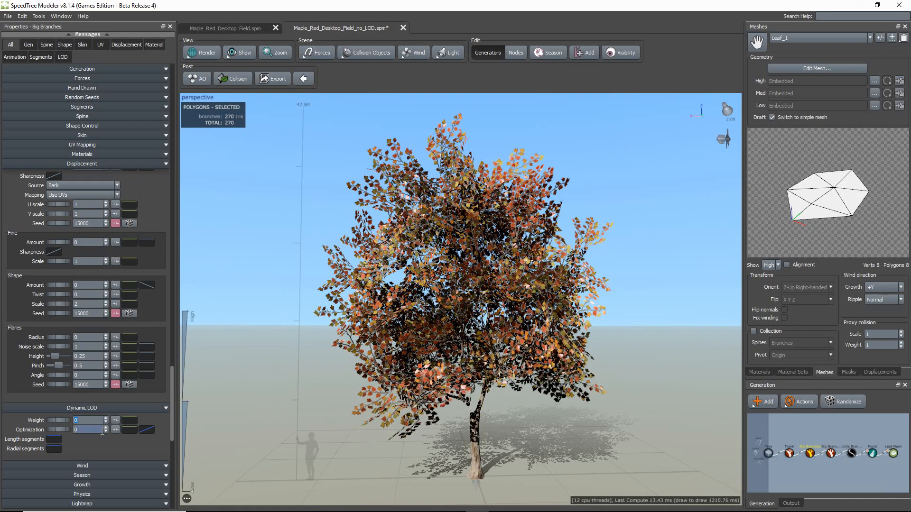
text(1)
key(Return)
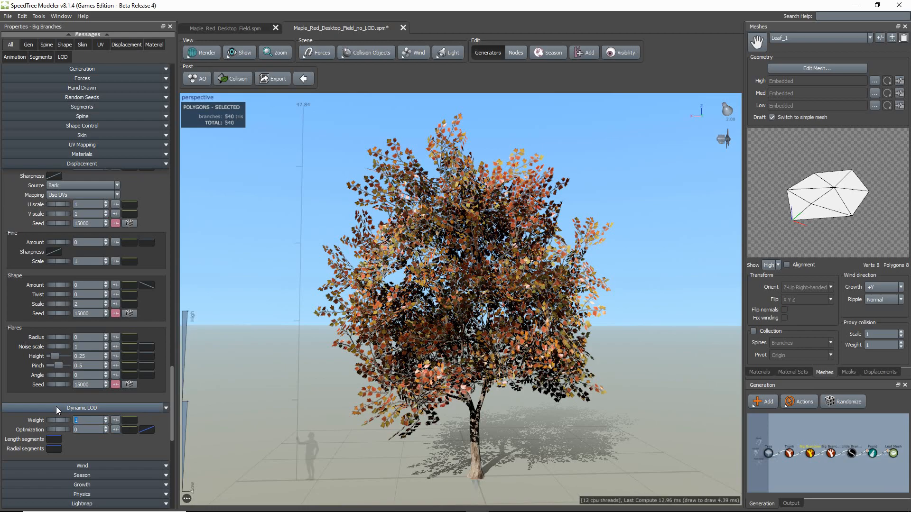
- Lower the ends of the first Big Branches generator's LOD length segments curve and radial segments curve, the latter to about 0.69
click(54, 439)
drag(390, 399, 399, 457)
click(54, 449)
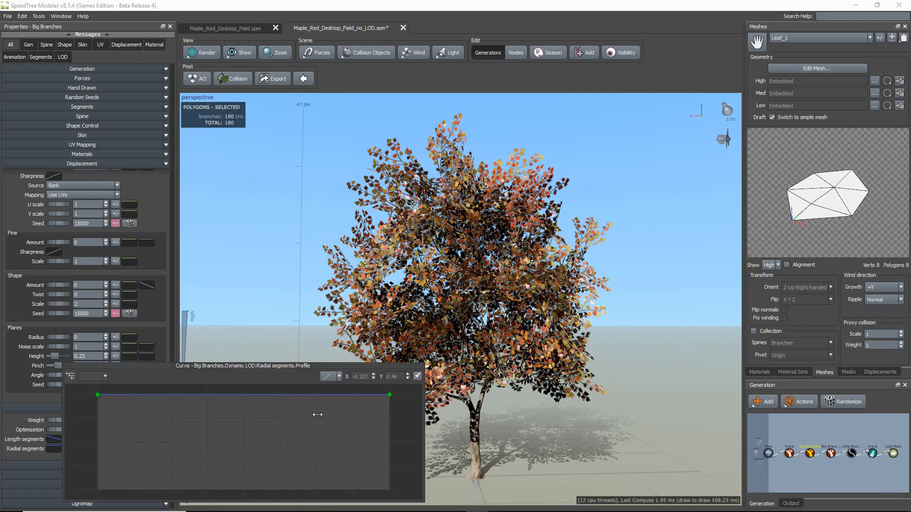
drag(389, 394, 390, 424)
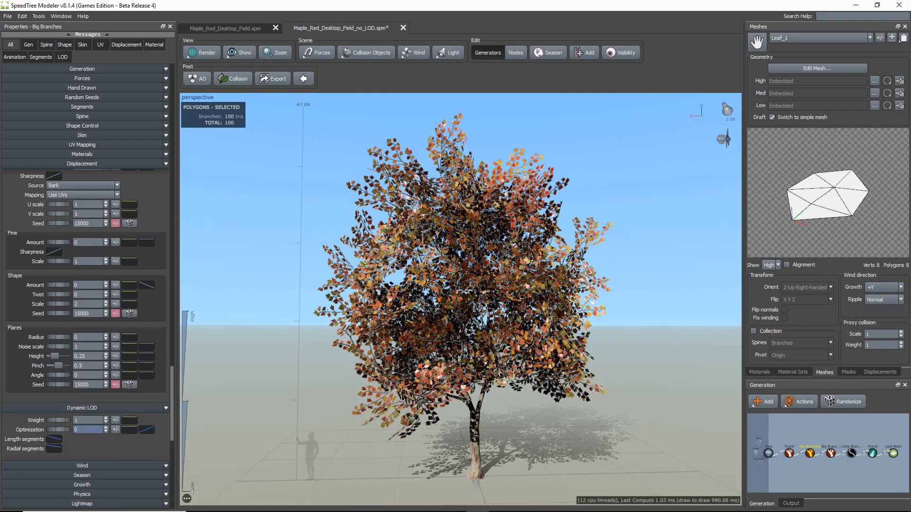
- Try a Dynamic LOD optimization of 0.2 on the first Big Branches generator and settle on 0.1
text(.2)
key(Return)
text(.1)
key(Return)
- For the second Big Branches generator, lower the LOD length segments curve's end to about 0.55 and the radial segments curve's to about 0.36
click(831, 453)
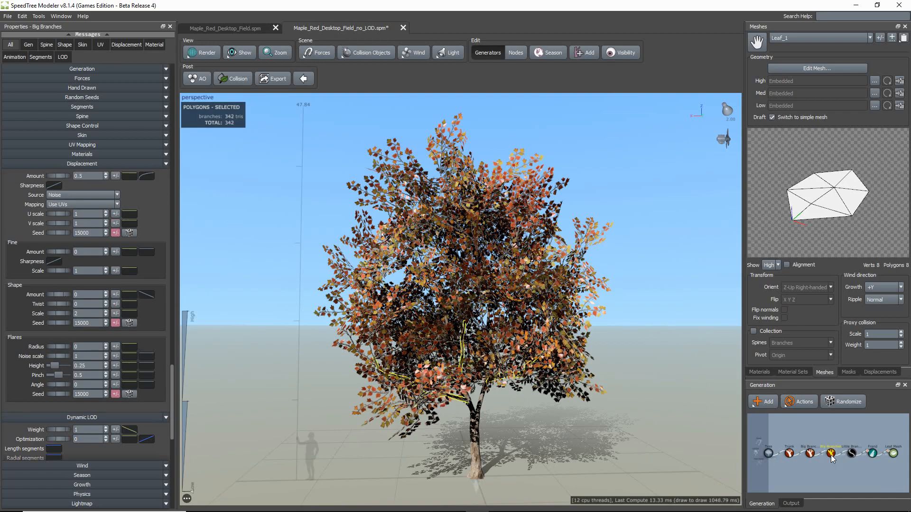
click(95, 418)
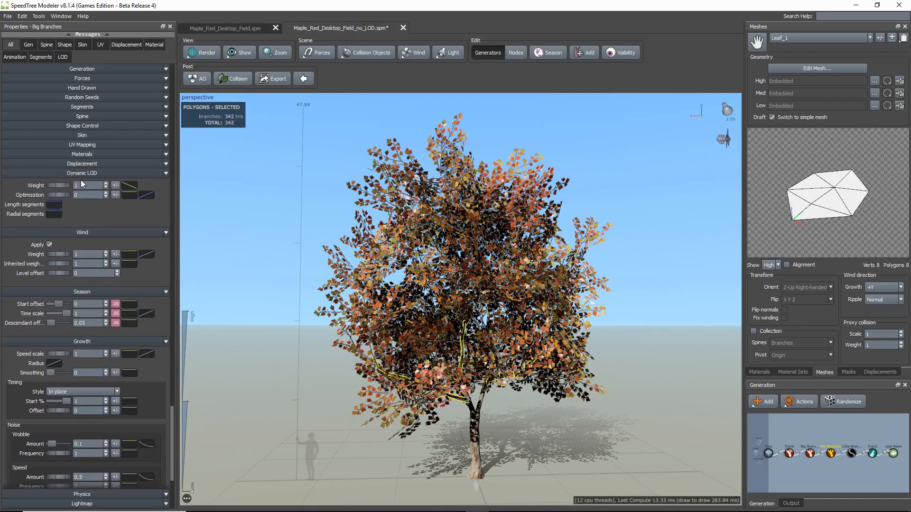
click(47, 205)
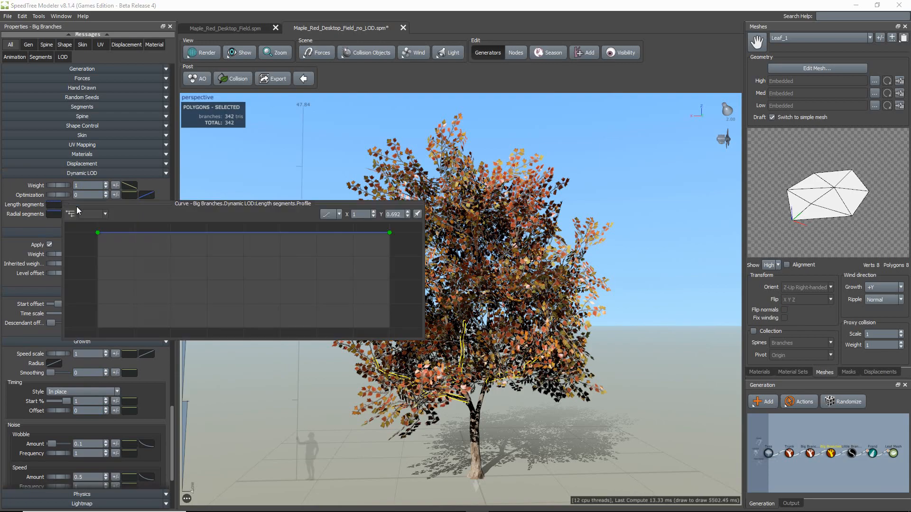
drag(389, 233, 394, 282)
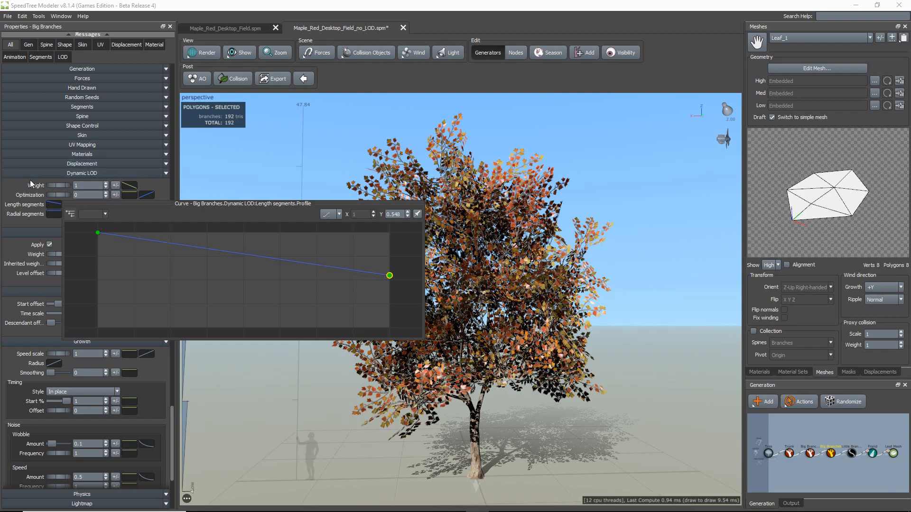
click(53, 214)
drag(389, 243, 390, 302)
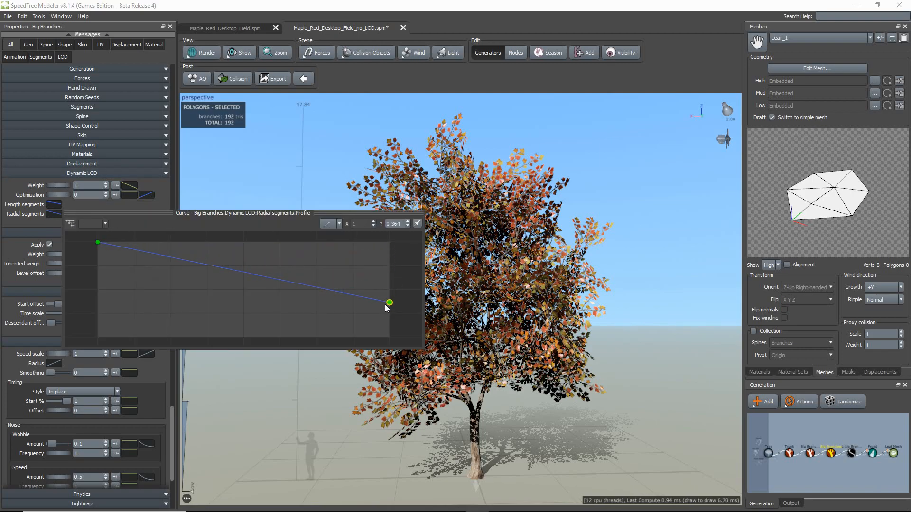
- Set the second Big Branches generator's Dynamic LOD optimization to 0.25 and deselect the generator
click(59, 195)
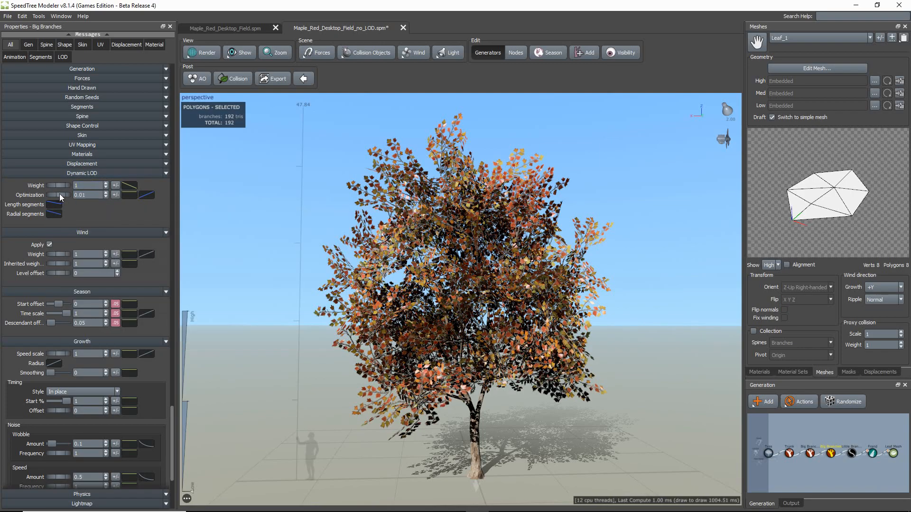
drag(89, 196, 54, 166)
text(.25)
key(Return)
click(258, 463)
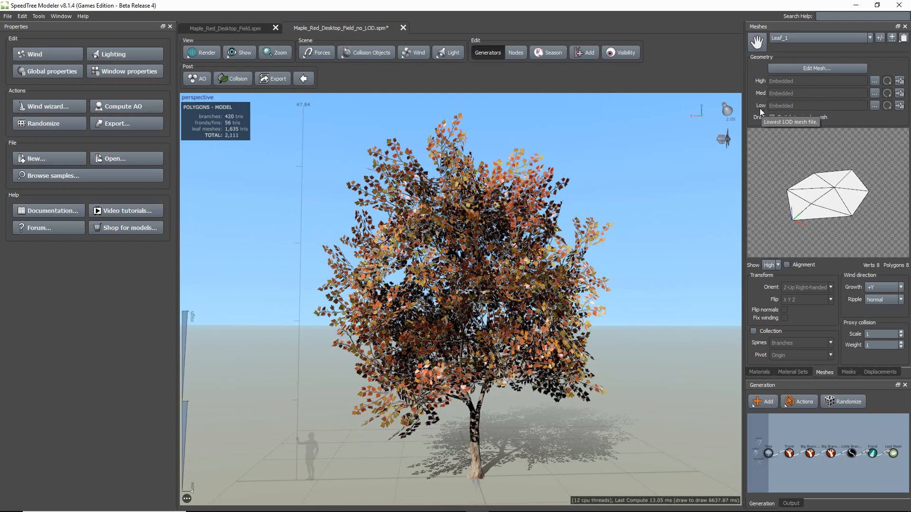
- Preview the Leaf_1 mesh at Med detail and return its preview to High
click(770, 265)
click(768, 277)
click(768, 278)
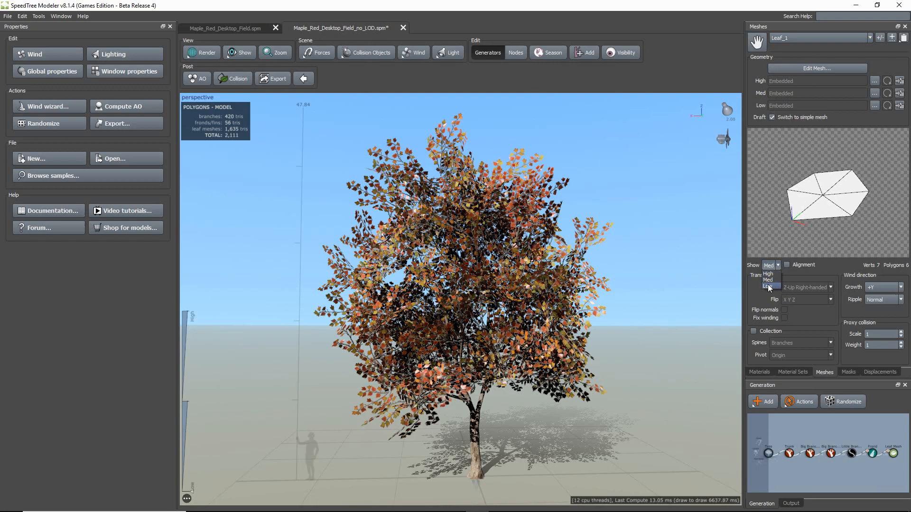
click(770, 267)
click(770, 276)
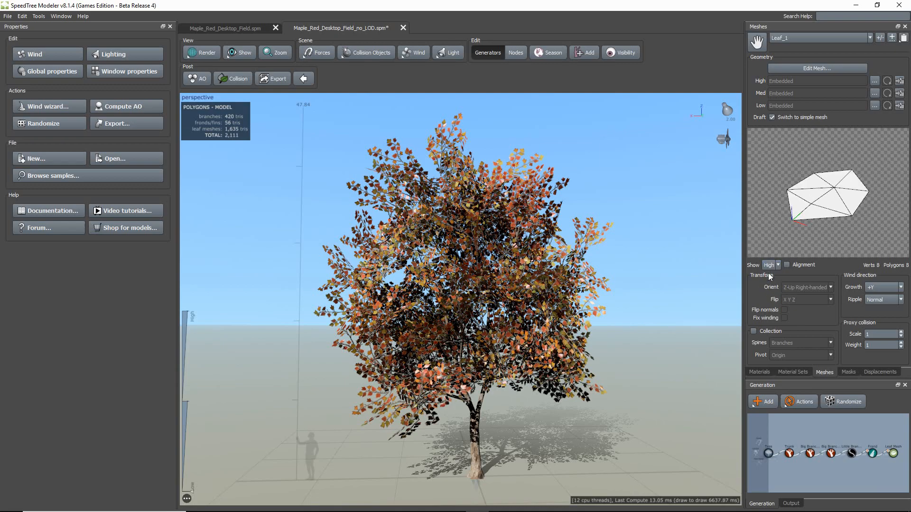
- Show the Imported_Mesh asset, preview it at reduced detail, and return its preview to High
click(792, 40)
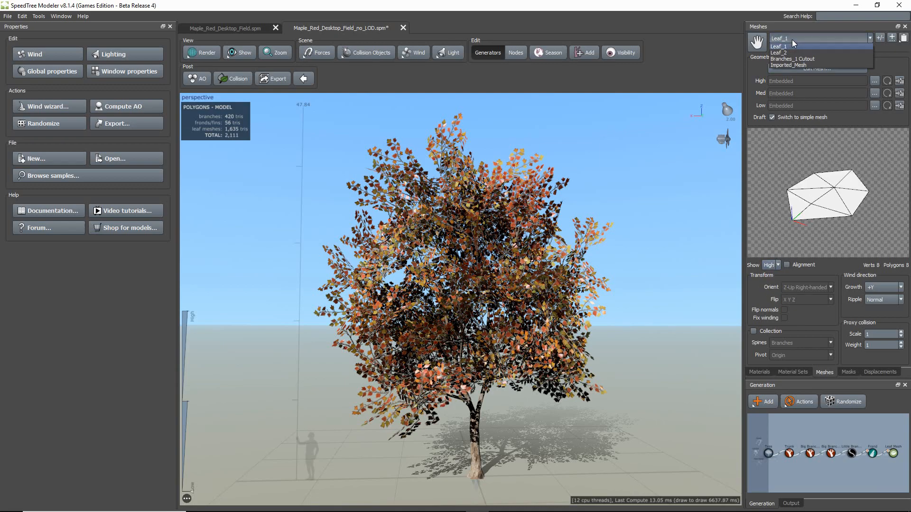
click(799, 65)
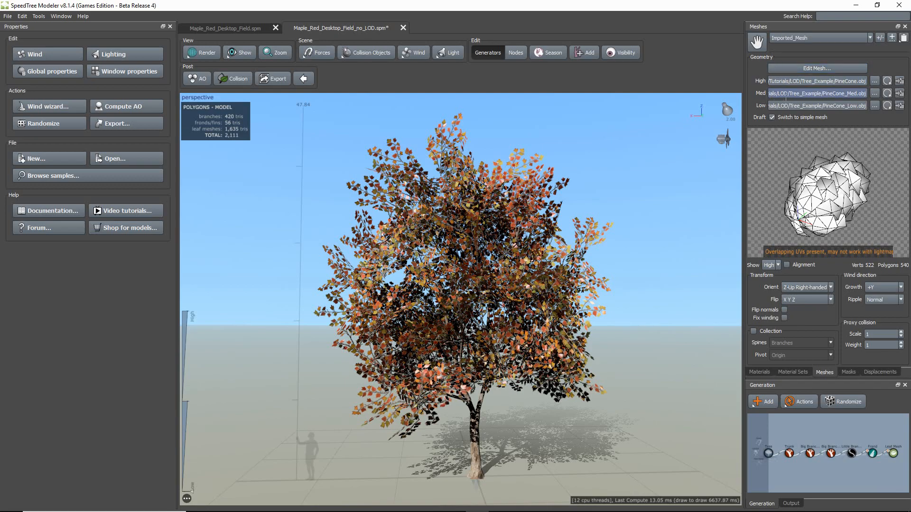
click(771, 265)
click(768, 280)
click(771, 265)
click(770, 264)
click(771, 272)
- Apply a Linear decay profile to the Leaf Mesh generator's Dynamic LOD mesh index and preview the tree across the LOD range
click(894, 454)
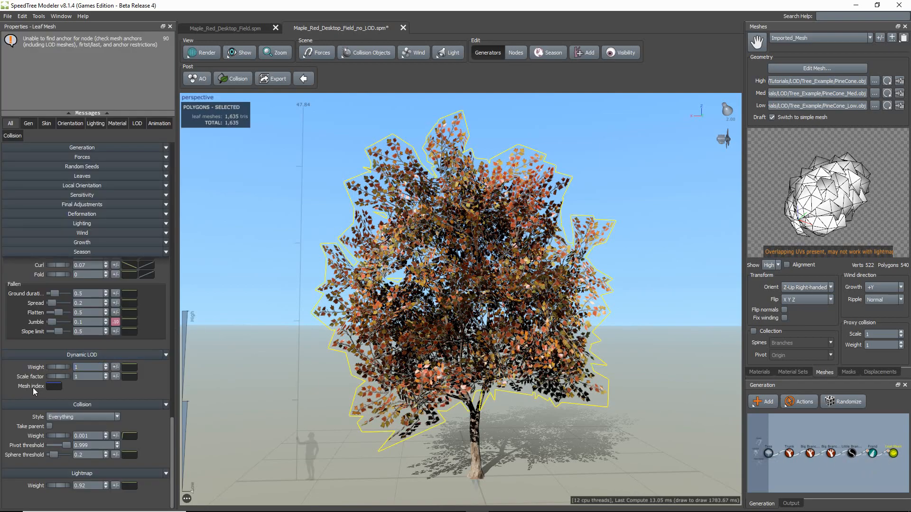
click(54, 387)
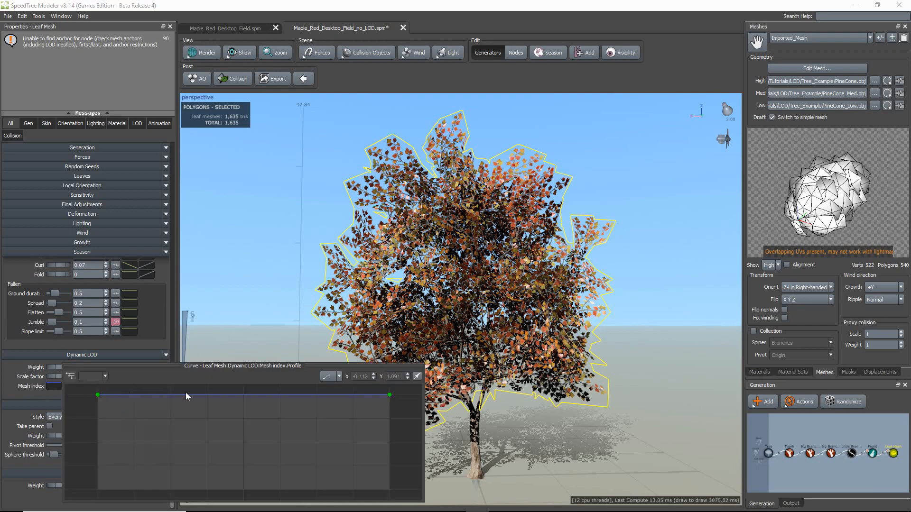
click(329, 377)
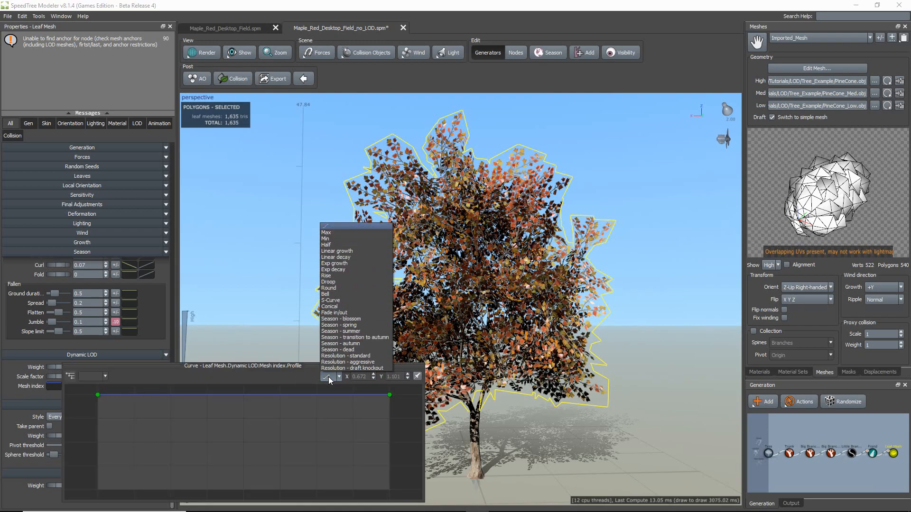
click(365, 258)
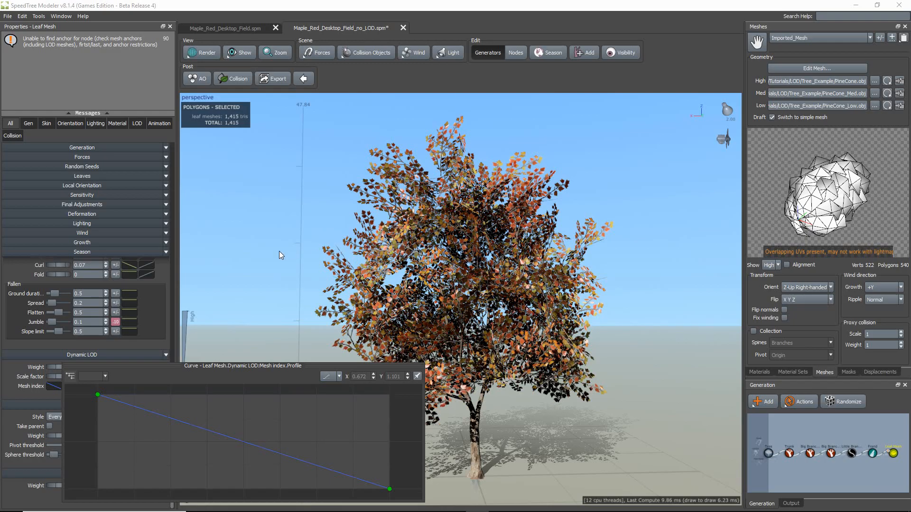
click(265, 263)
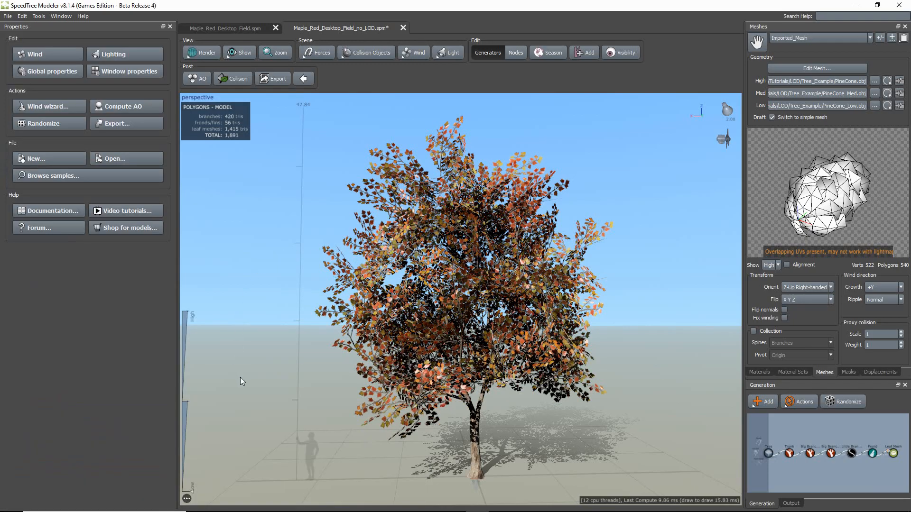
drag(187, 480, 185, 323)
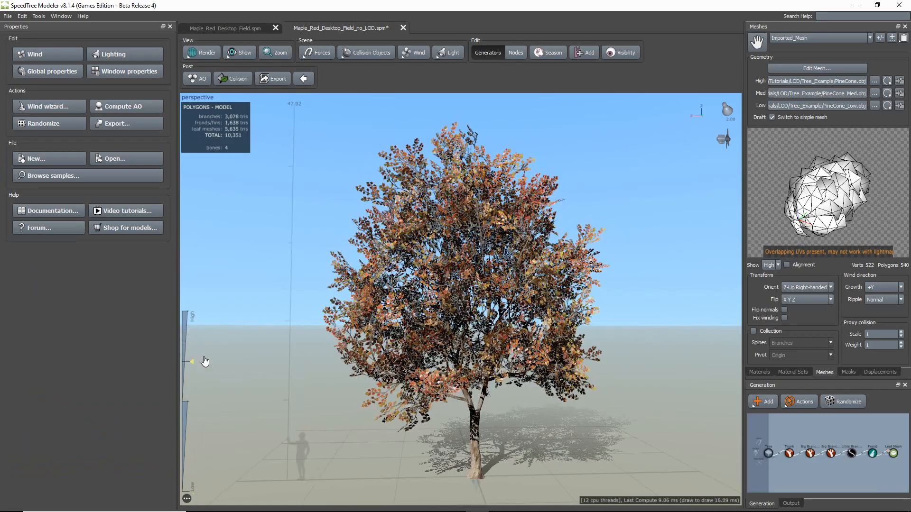
mouse_move(199, 290)
mouse_down()
mouse_move(216, 376)
mouse_move(222, 504)
mouse_up()
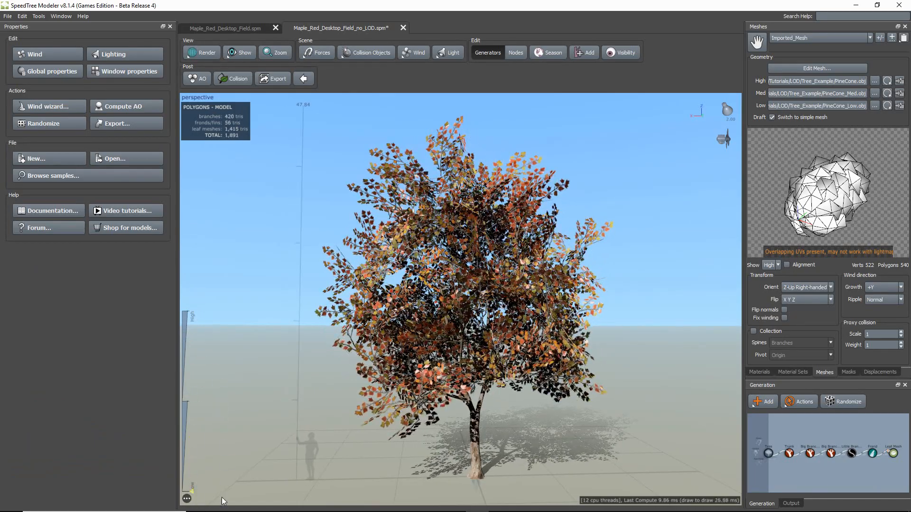
- Raise the end of the Tree generator's LOD leaves curve to about 0.57, set leaf grow scale to 1.95, and preview the LOD range
click(768, 453)
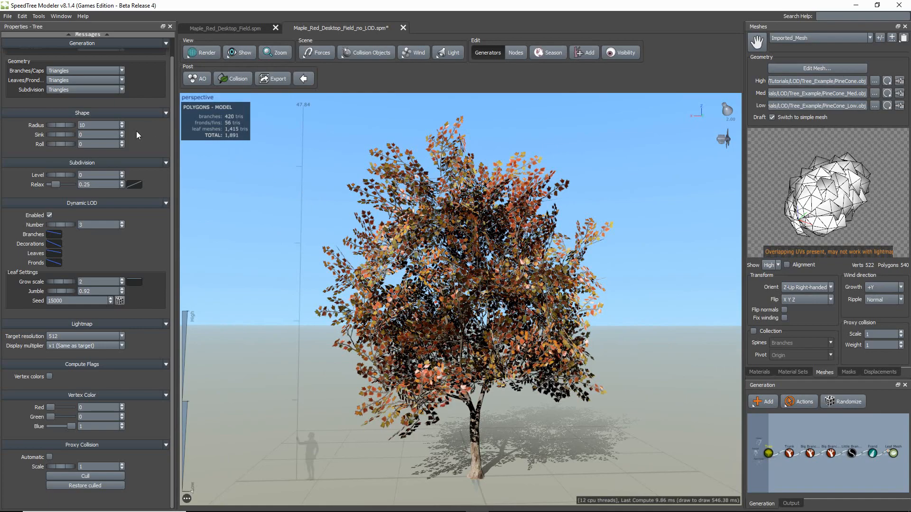
click(63, 253)
drag(388, 331, 390, 321)
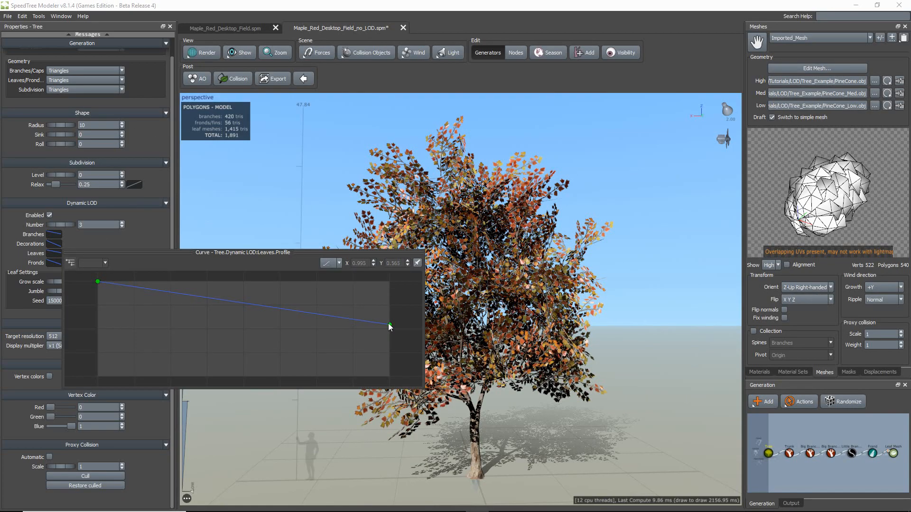
click(92, 282)
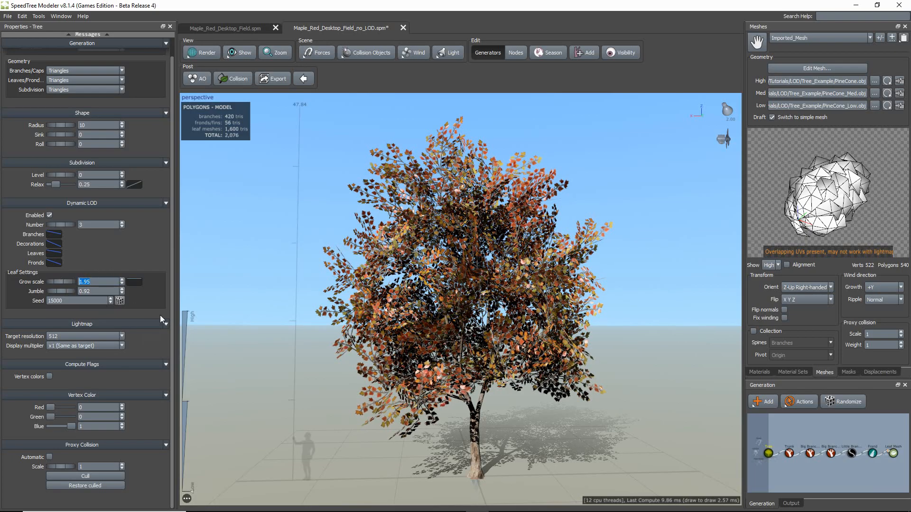
click(218, 416)
drag(192, 492, 175, 299)
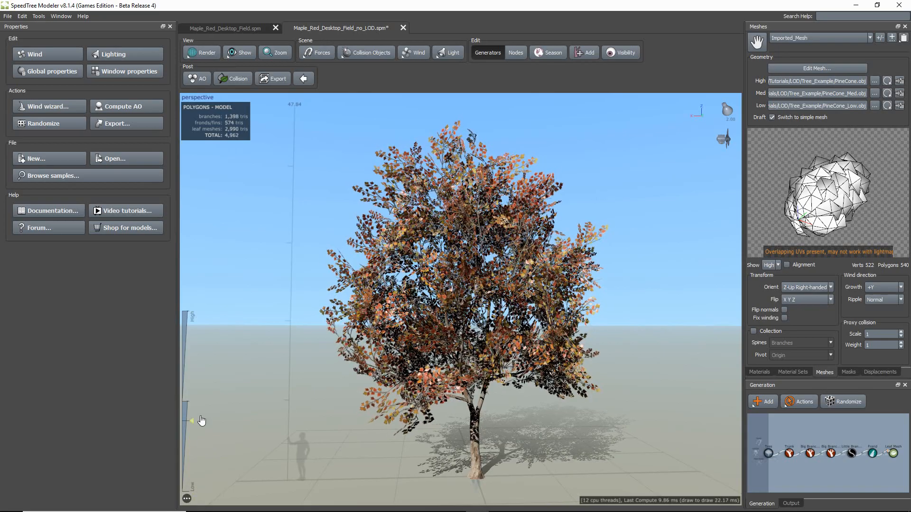